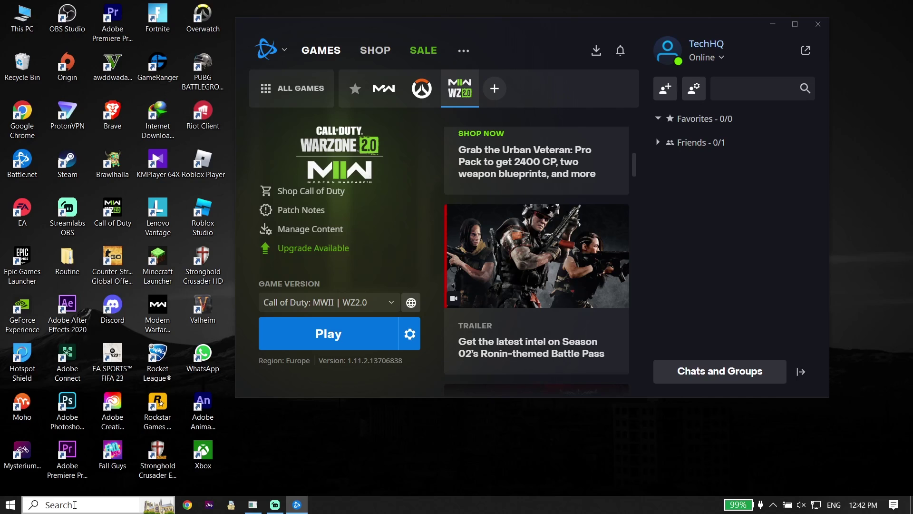
Search Windows for 'windows defe' and open the Windows Defender Firewall Control Panel page.
left_click(75, 505)
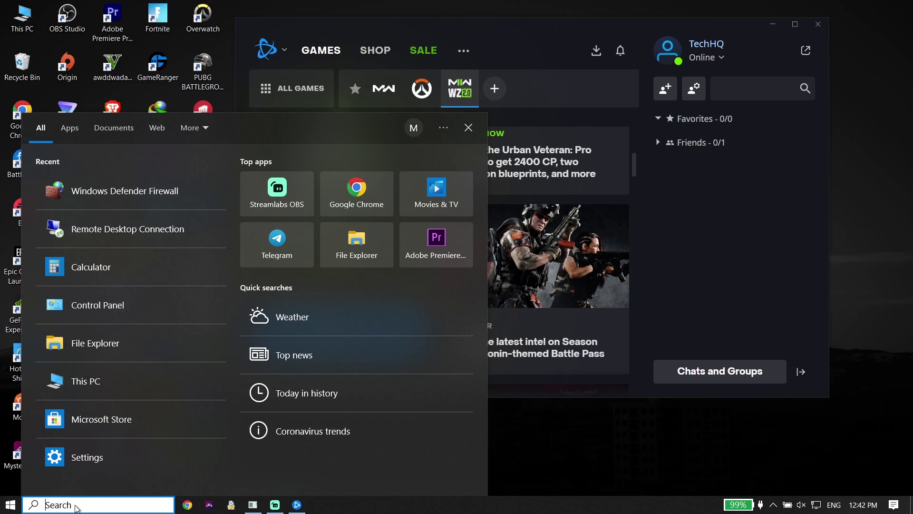
type("win")
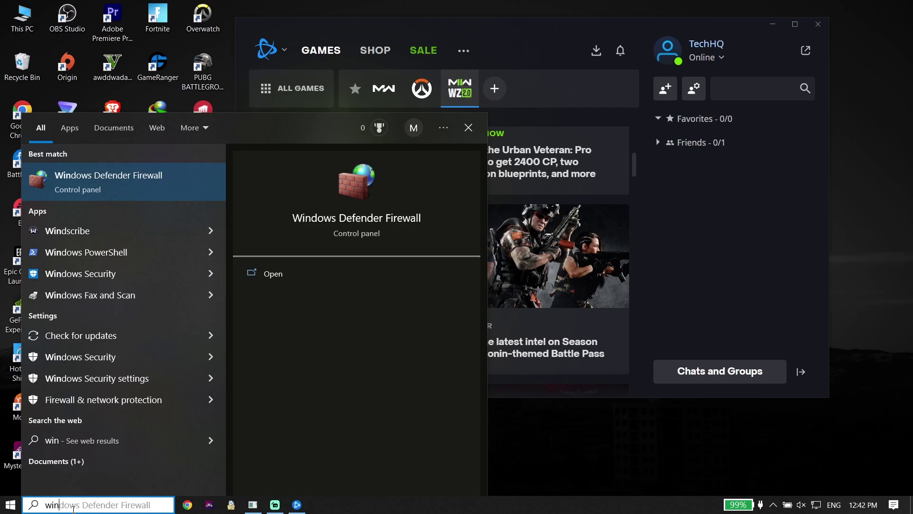
type("dows")
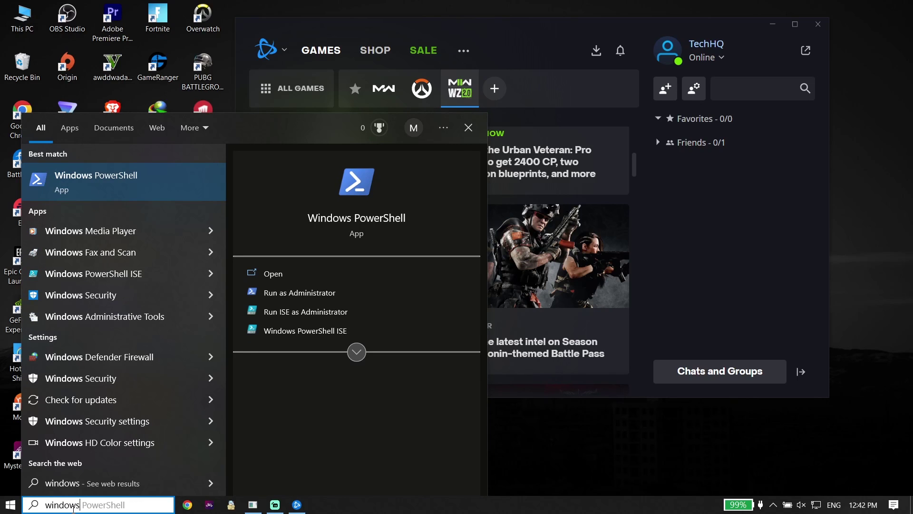
type(" defe")
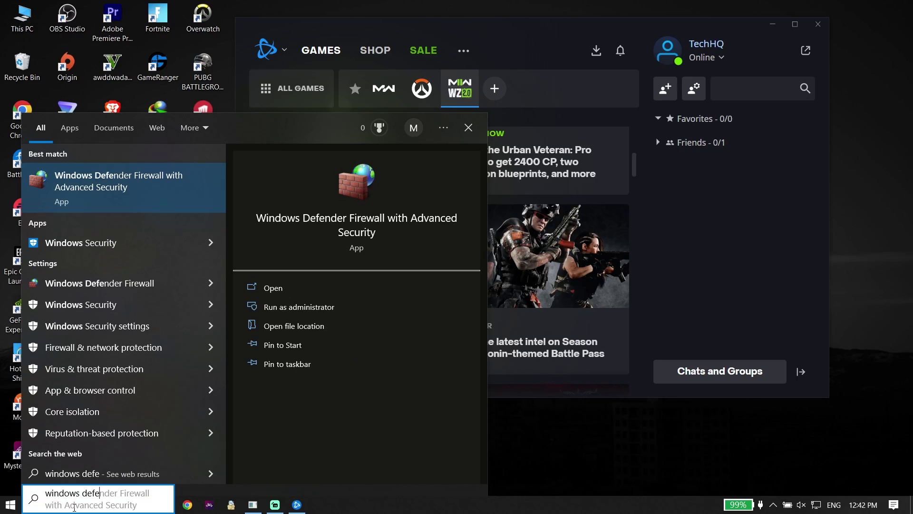
left_click(110, 311)
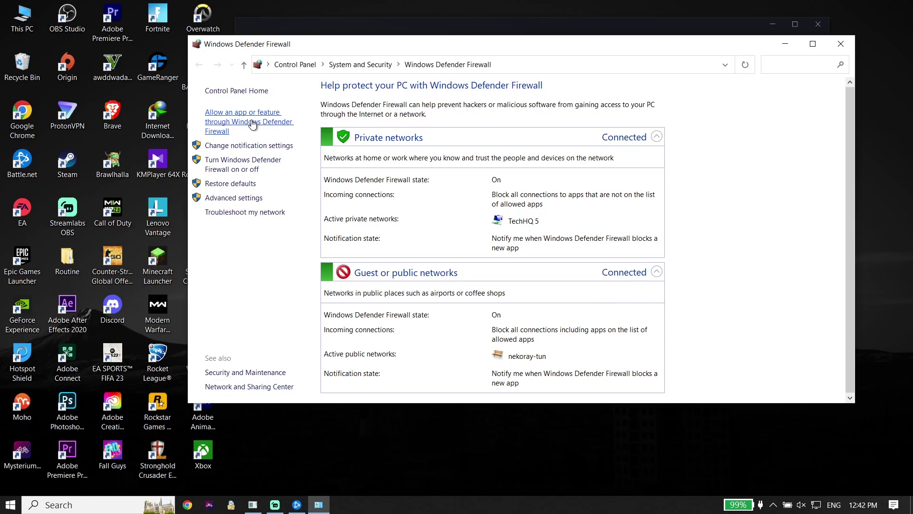
Open the firewall's allowed apps list, unlock it with Change settings, and start adding another app.
left_click(253, 124)
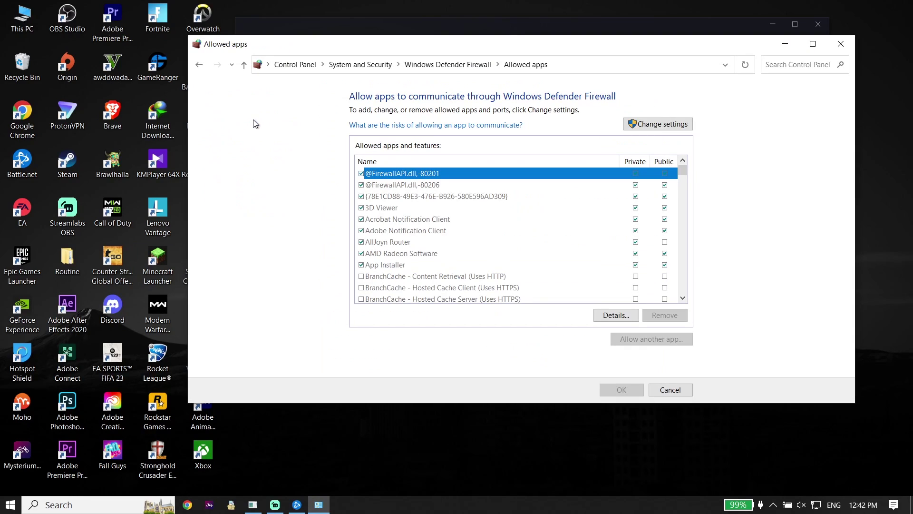
left_click(648, 123)
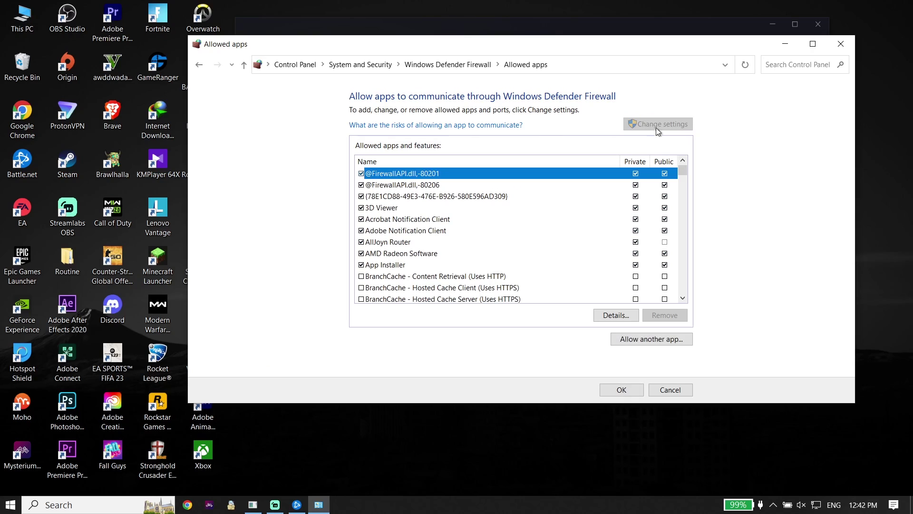
left_click(666, 339)
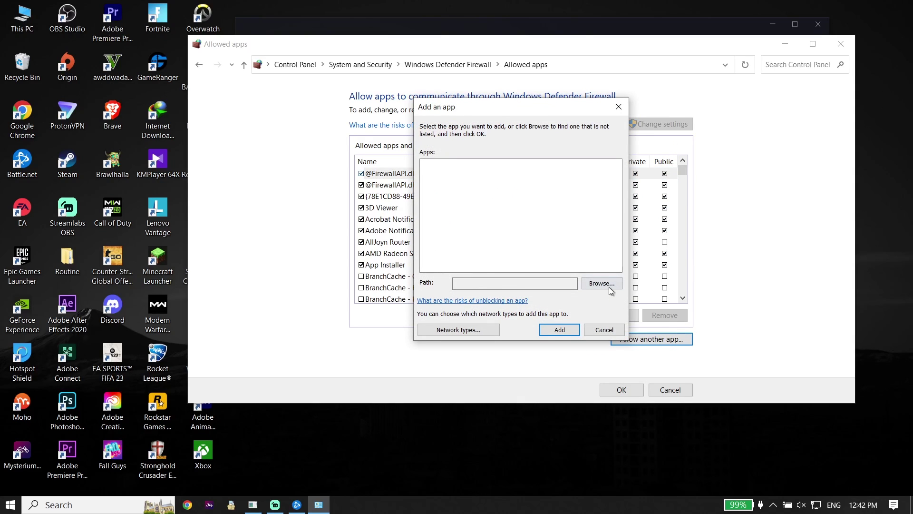
Browse to E:\Call Of Duty Vanguard\Call of Duty\_retail_\cod and add Call of Duty HQ.
left_click(611, 290)
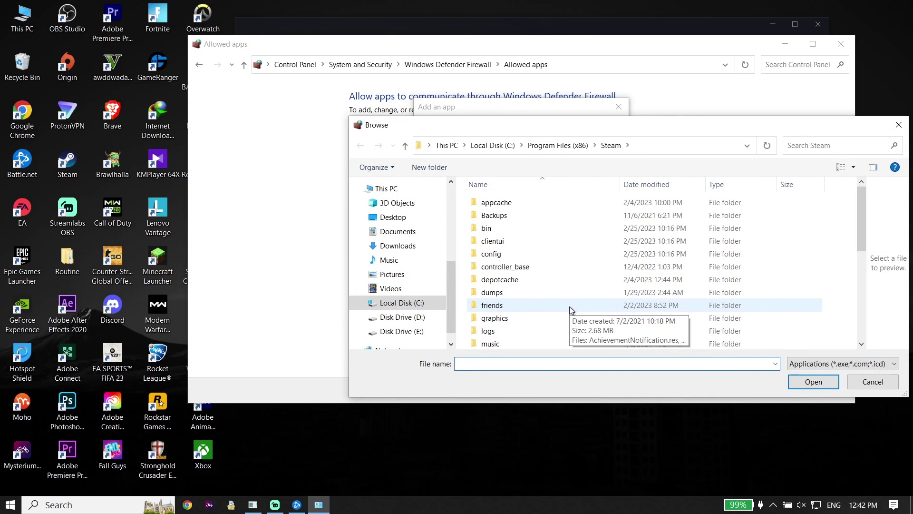
left_click(416, 331)
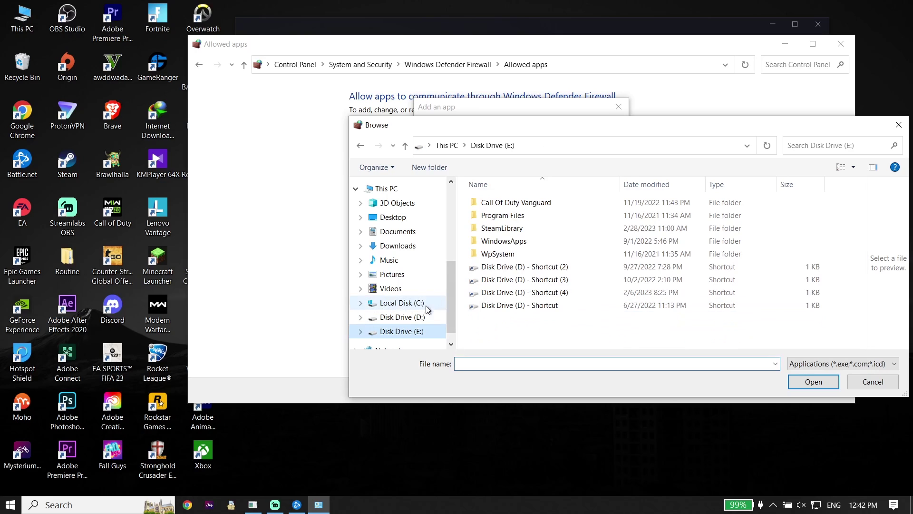
double_click(493, 203)
double_click(493, 205)
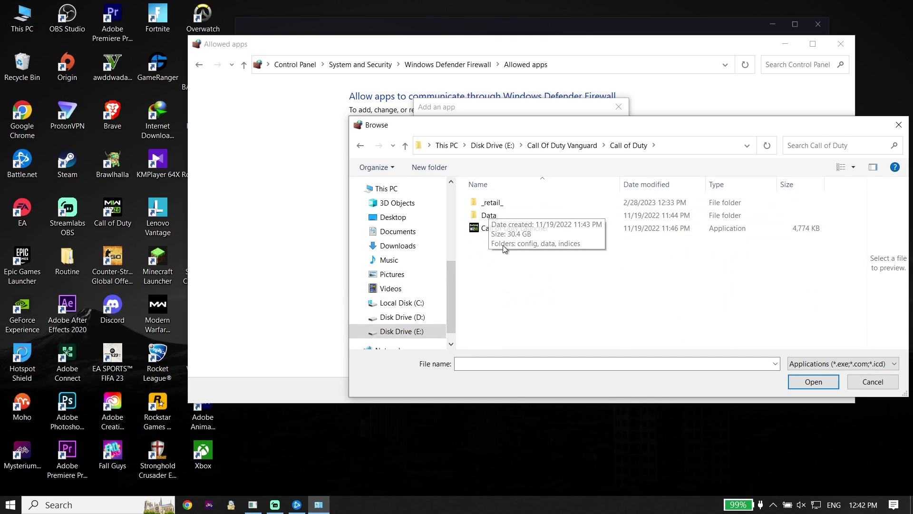
double_click(514, 204)
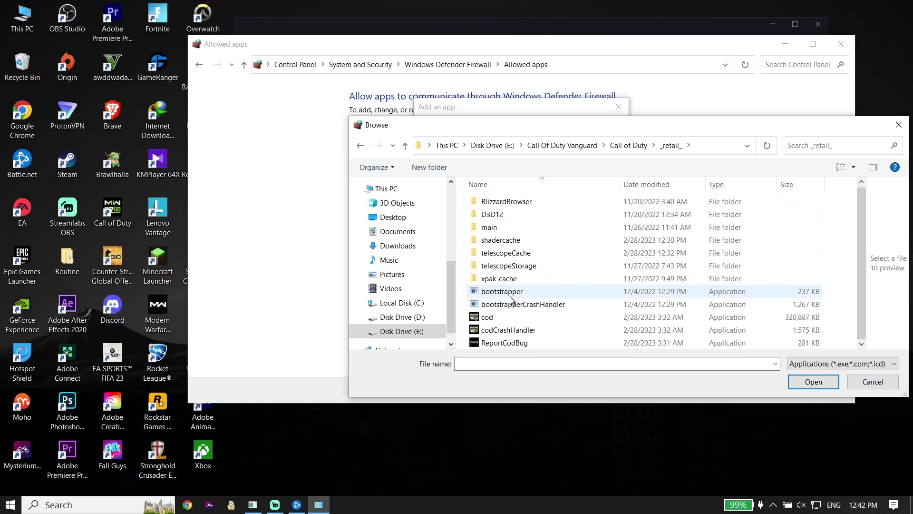
left_click(500, 320)
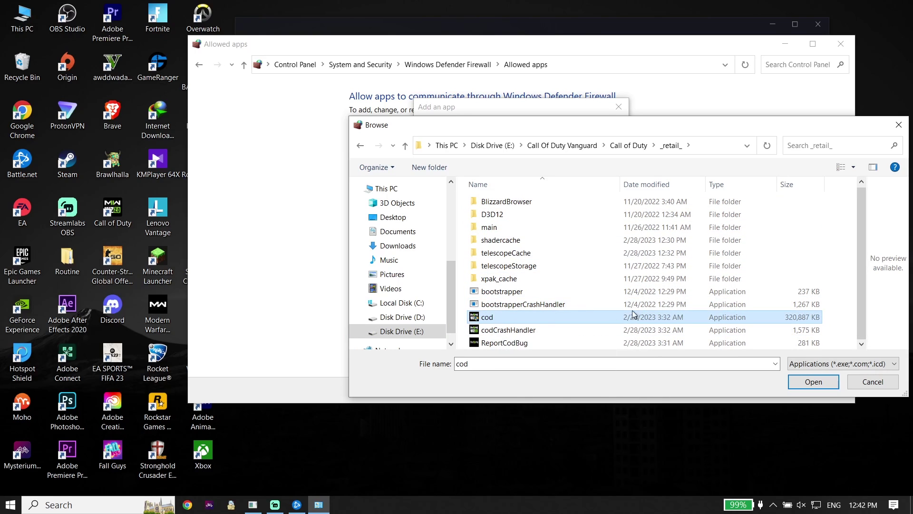
left_click(816, 387)
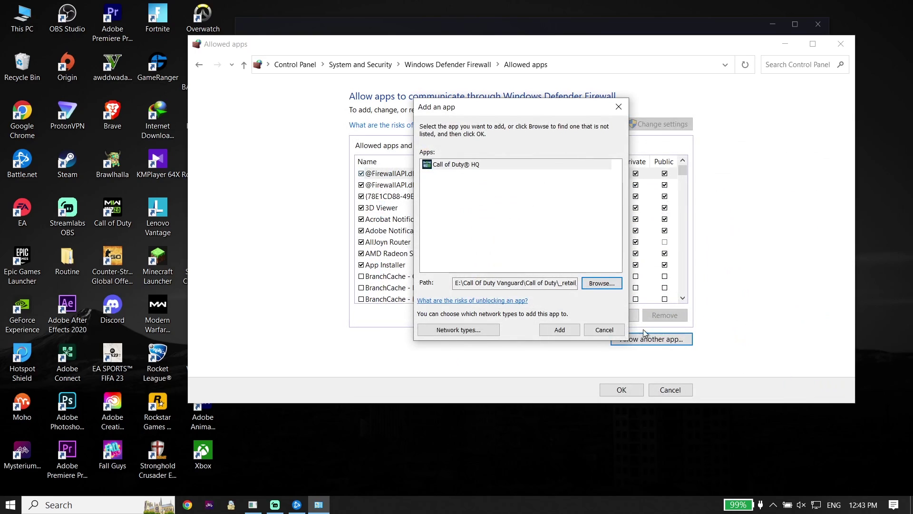
left_click(556, 332)
Close the Allowed apps window and show Warzone 2.0's install folder in Explorer from Battle.net.
left_click(849, 45)
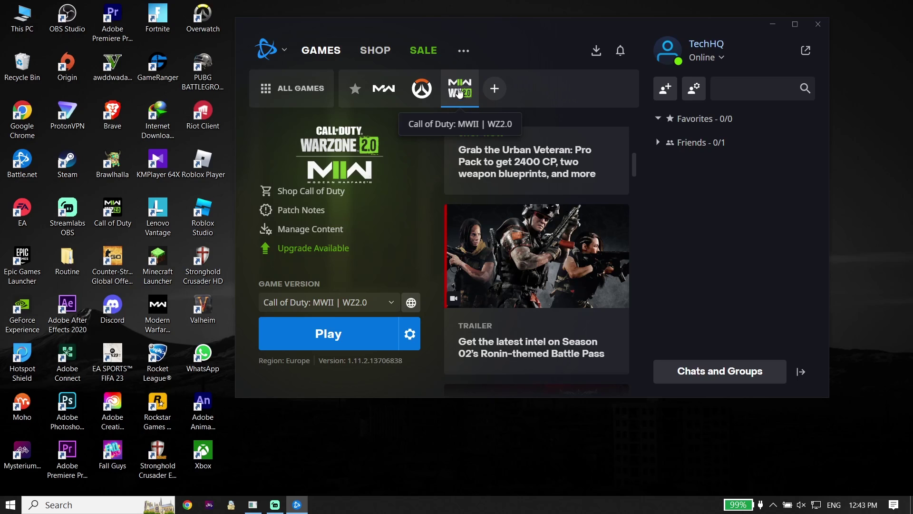
left_click(410, 334)
left_click(424, 198)
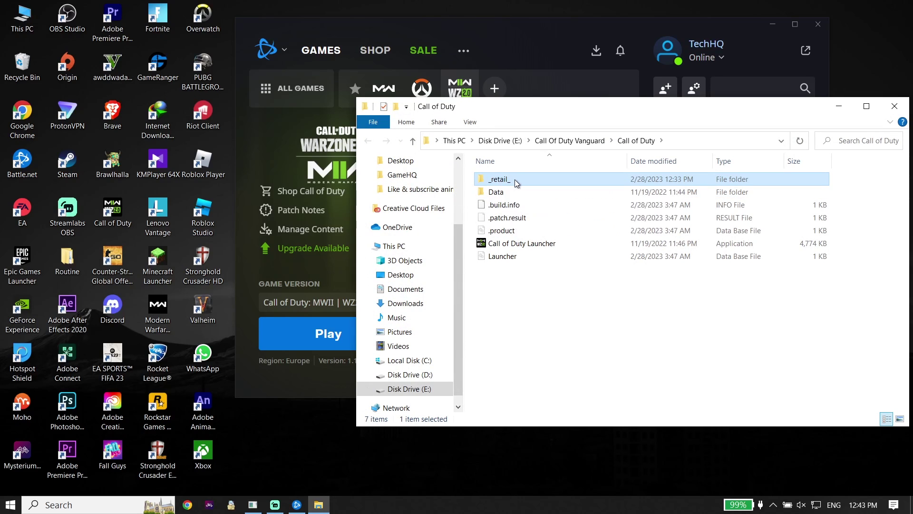
In _retail_, enable 'Run this program as an administrator' on cod's Compatibility tab.
double_click(517, 184)
scroll(502, 332, "down", 7)
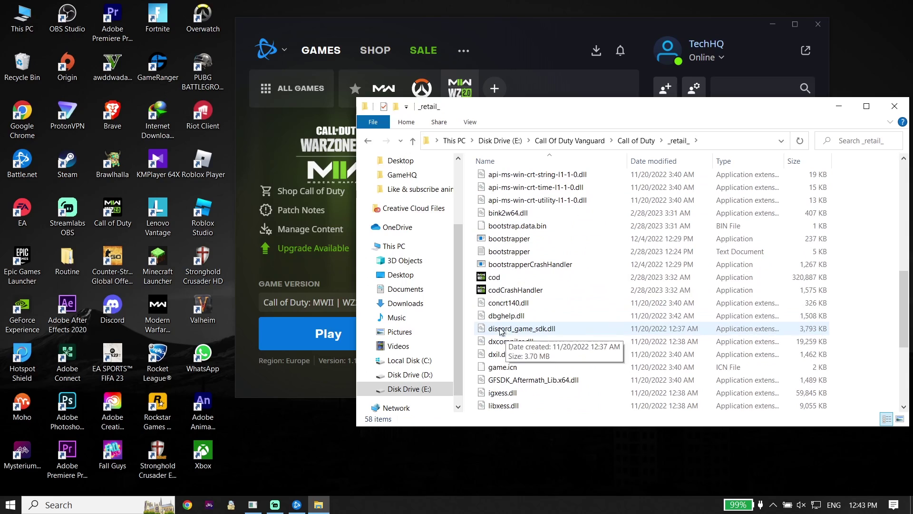
left_click(500, 278)
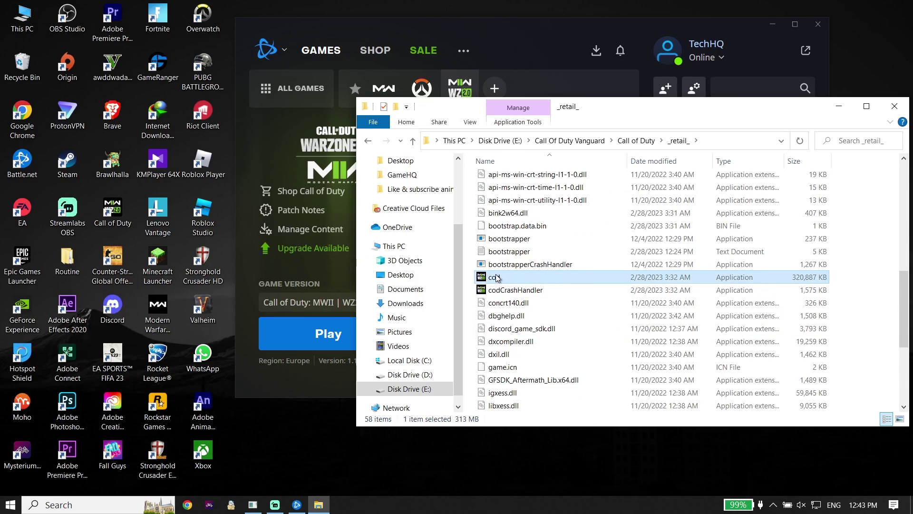
right_click(496, 278)
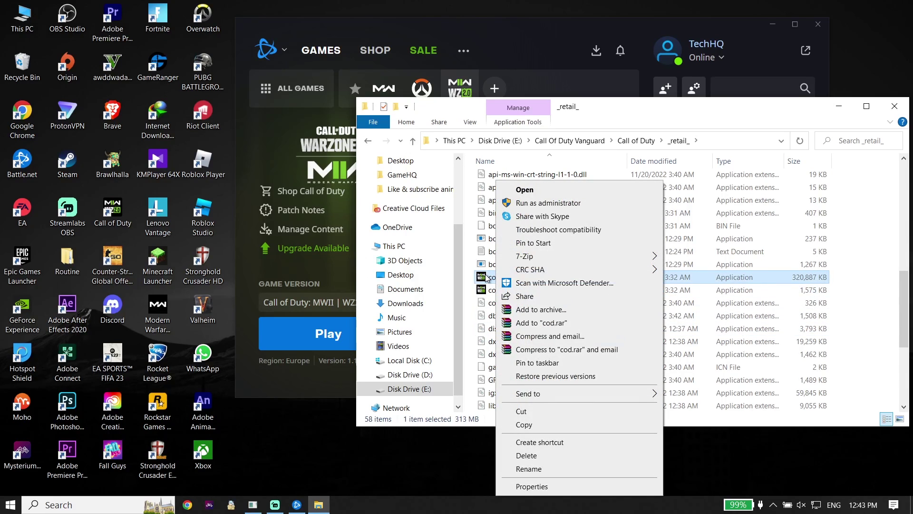
left_click(543, 486)
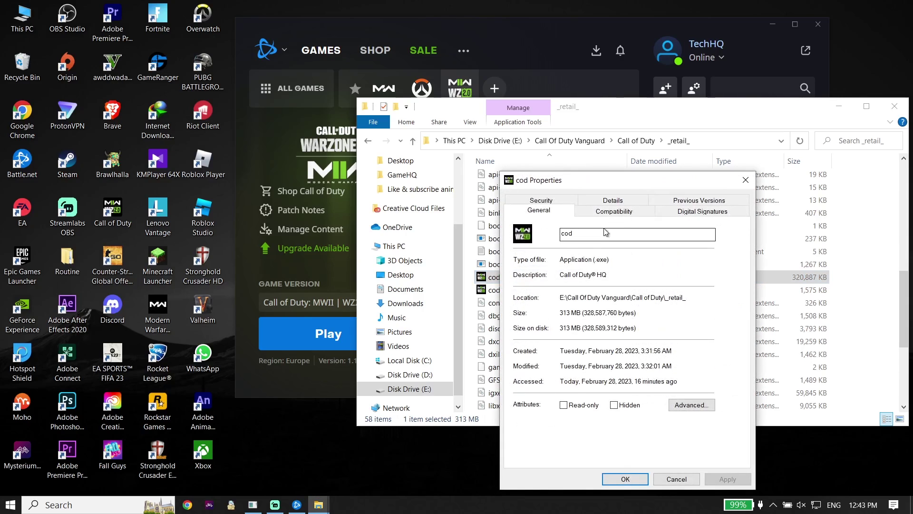
left_click(614, 213)
left_click(523, 398)
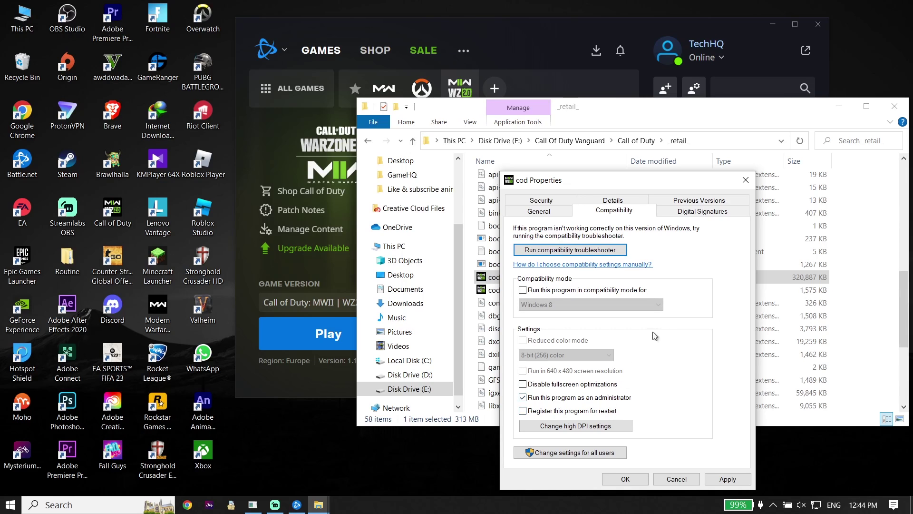
left_click(747, 179)
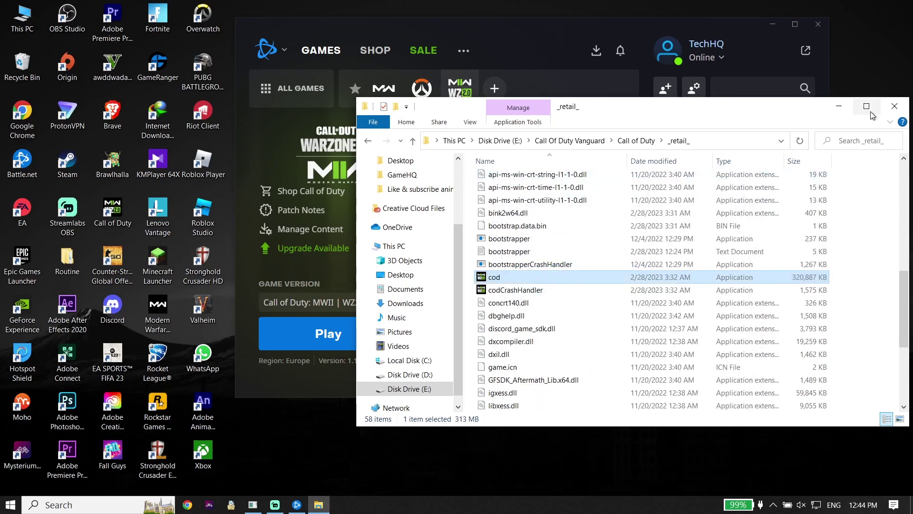
Close the _retail_ Explorer window and open the Warzone 2.0 gear menu in Battle.net.
left_click(895, 106)
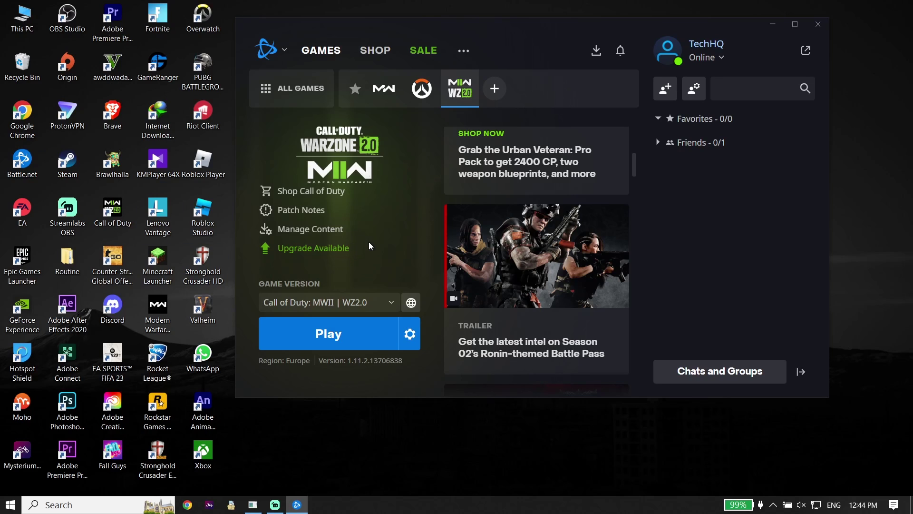
left_click(409, 334)
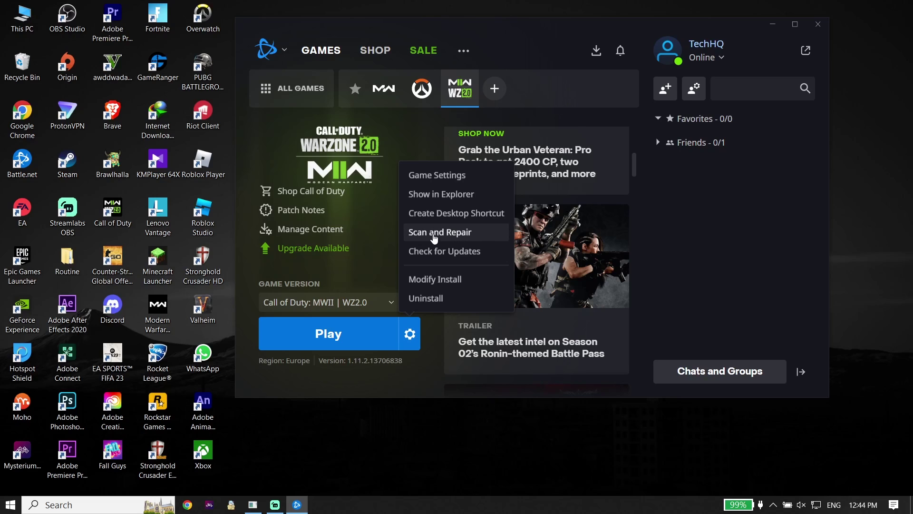
Dismiss the Warzone 2.0 options menu, reopening and closing it twice without choosing anything.
left_click(380, 247)
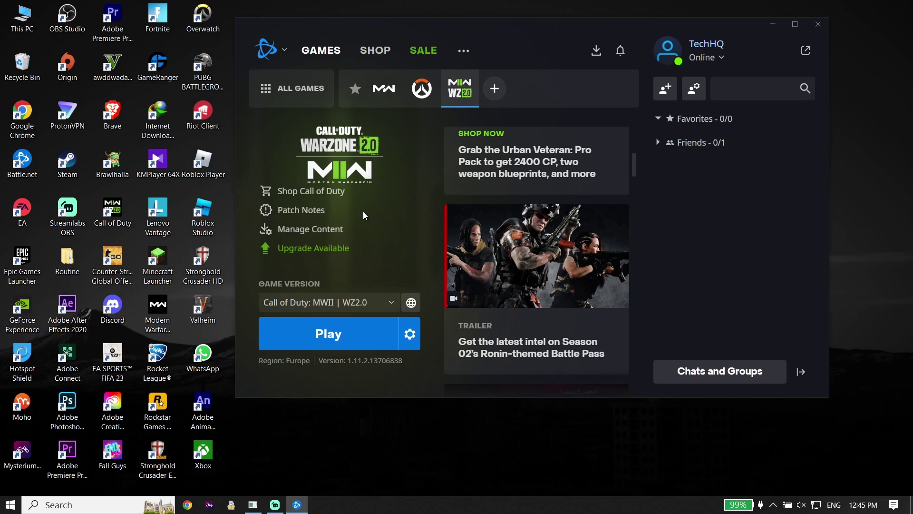
left_click(402, 329)
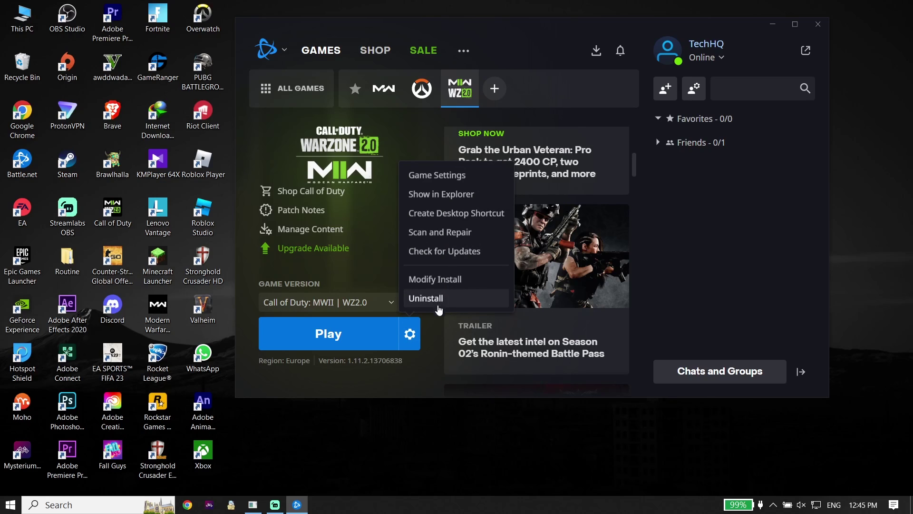
left_click(432, 330)
left_click(408, 337)
left_click(433, 333)
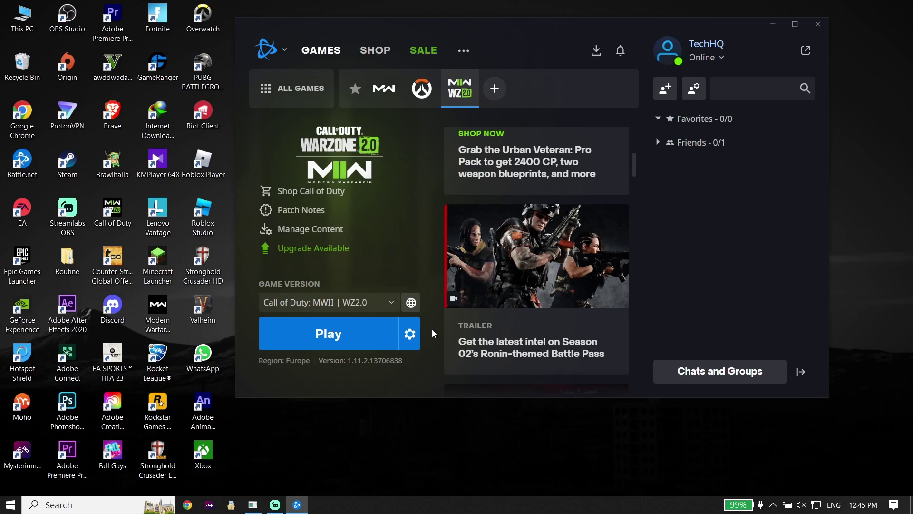